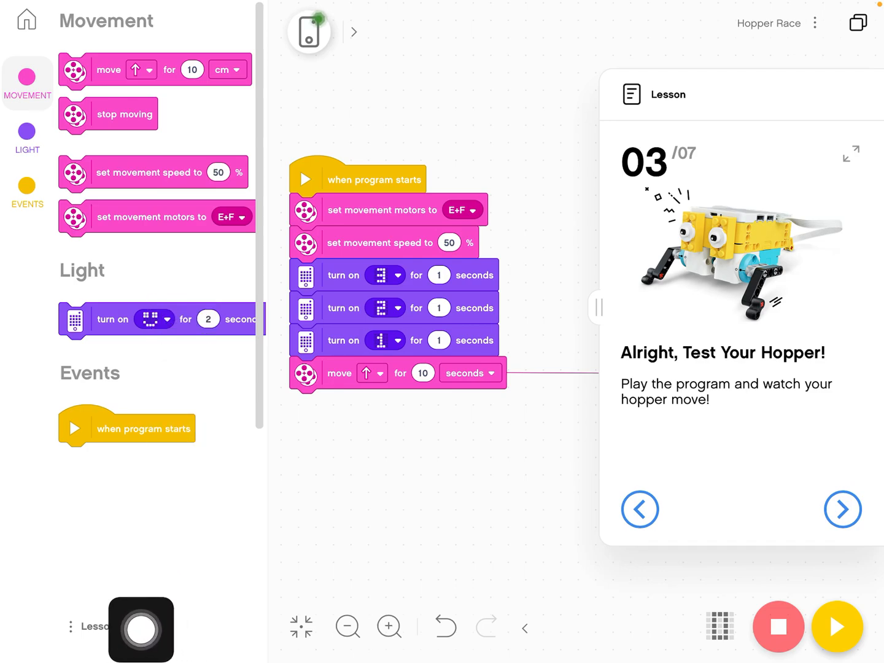
Step: Tour the full SPIKE Prime block set, events, extensions and custom blocks, then return to the Lesson set
left_click(92, 626)
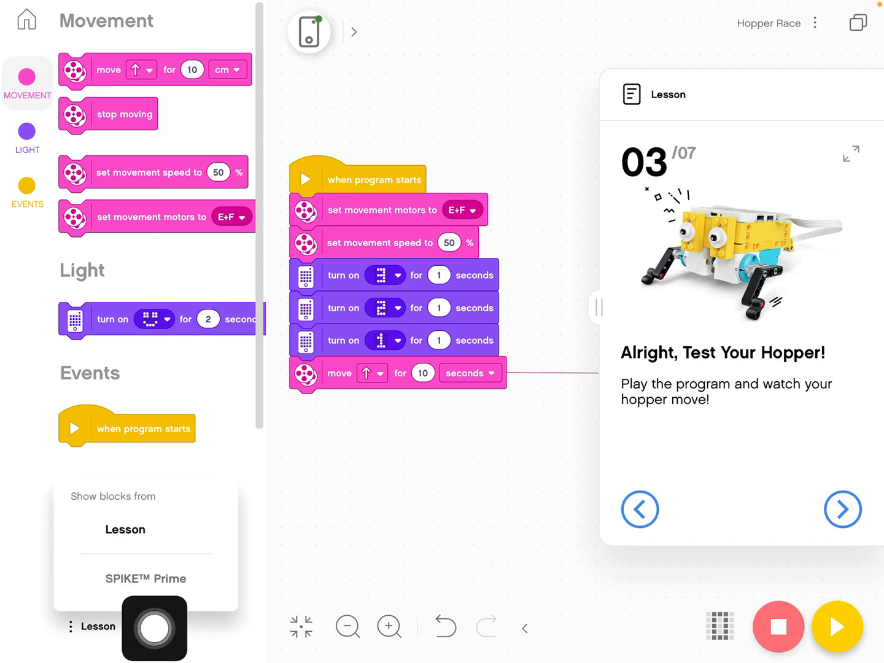
left_click(148, 583)
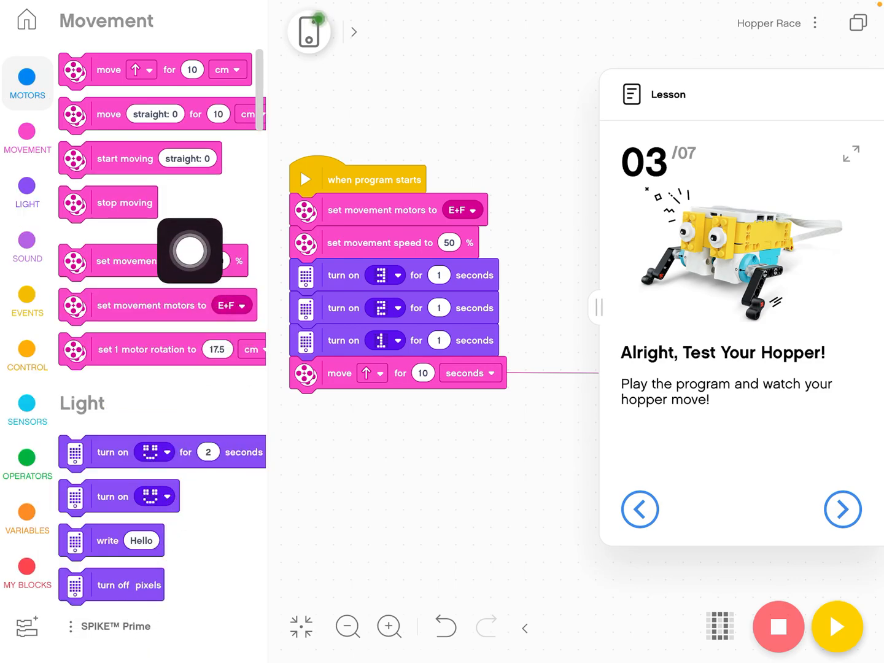
scroll(159, 331, "down", 15)
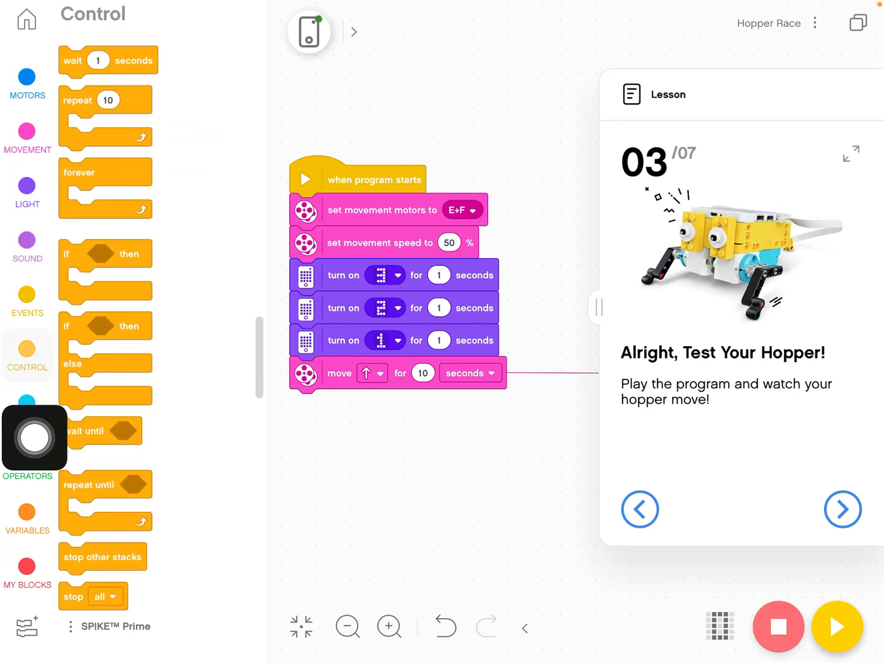
left_click(27, 297)
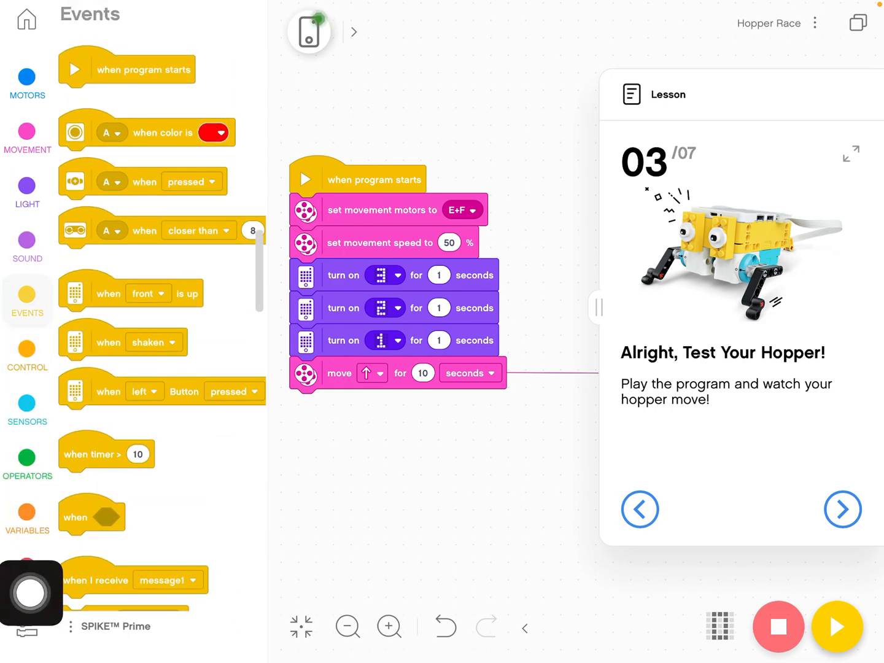
left_click(26, 626)
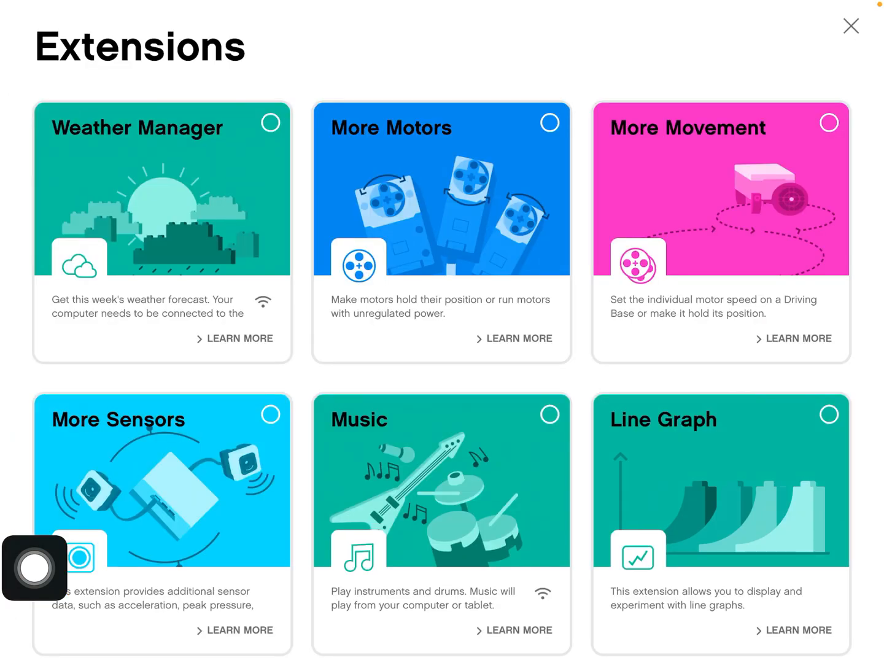
left_click(851, 25)
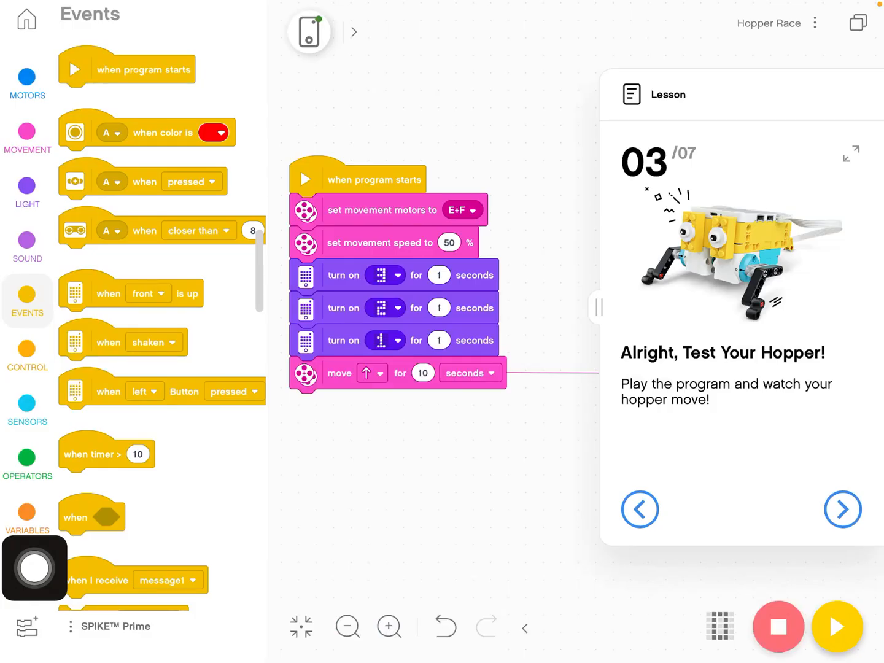
left_click(27, 574)
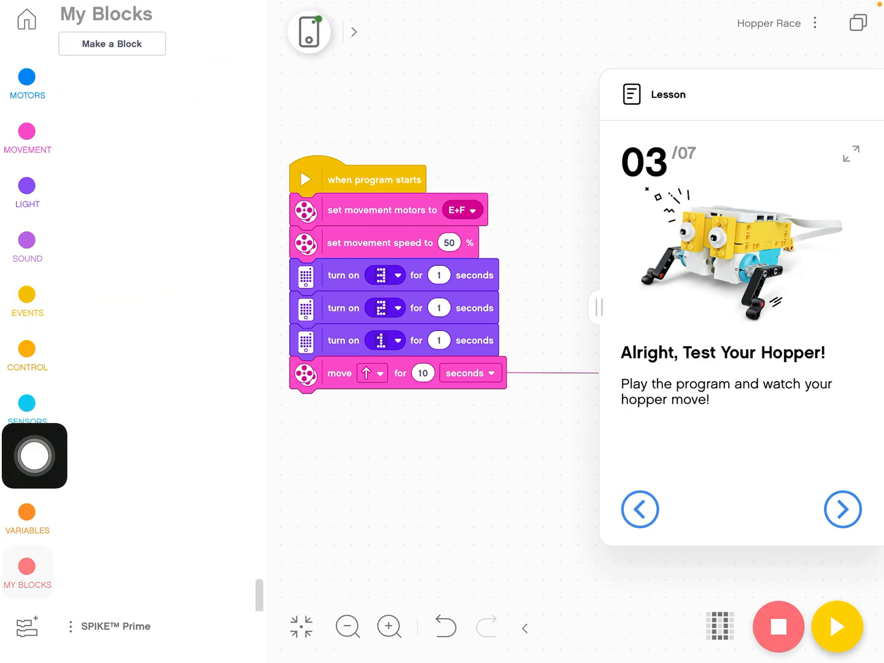
left_click(108, 626)
left_click(127, 528)
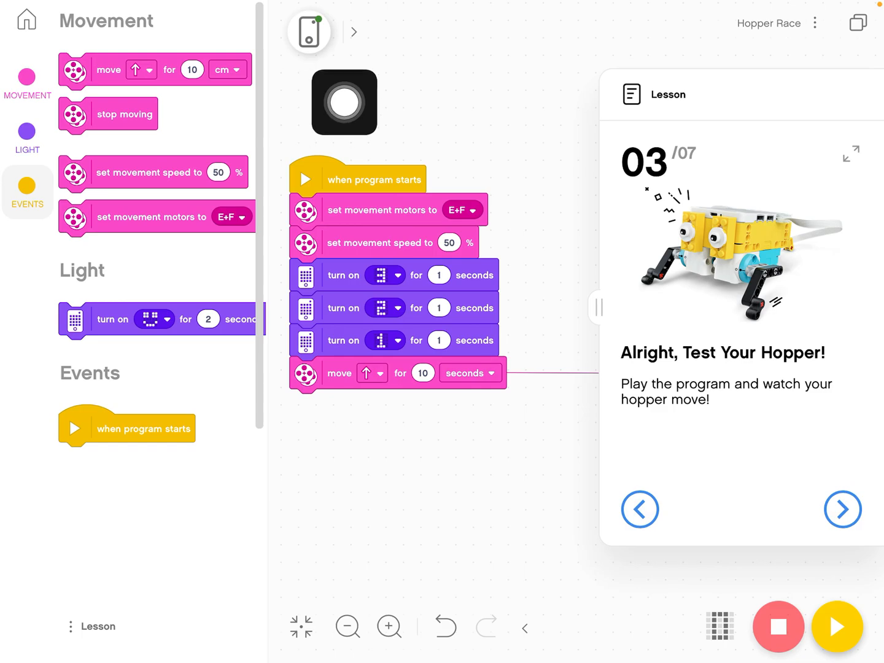
Step: Explore the connected hub's live sensor dashboard, tilting the hub view around
left_click(309, 31)
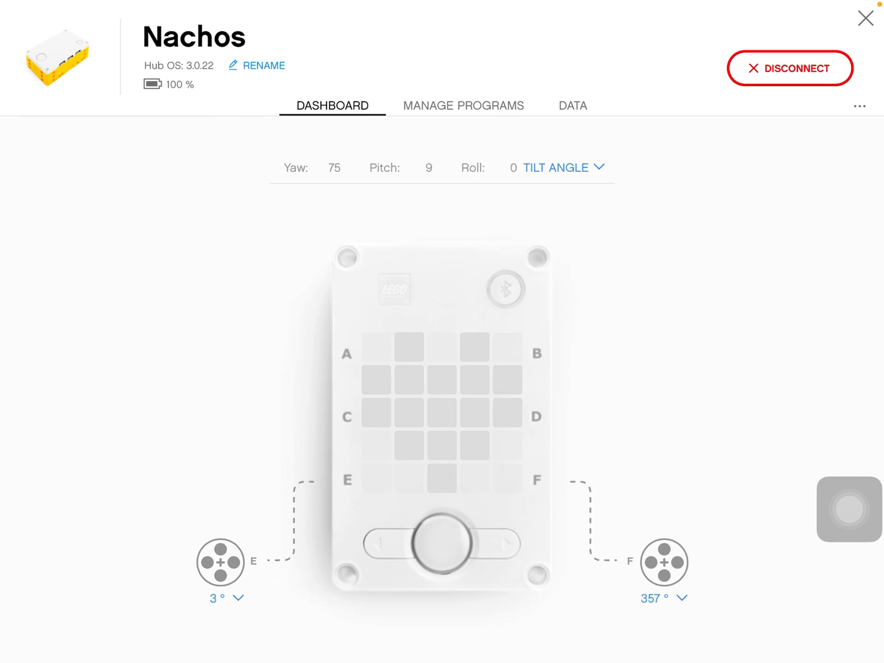
mouse_move(849, 509)
left_mouse_down()
mouse_move(266, 583)
mouse_move(261, 612)
mouse_move(849, 509)
left_mouse_up()
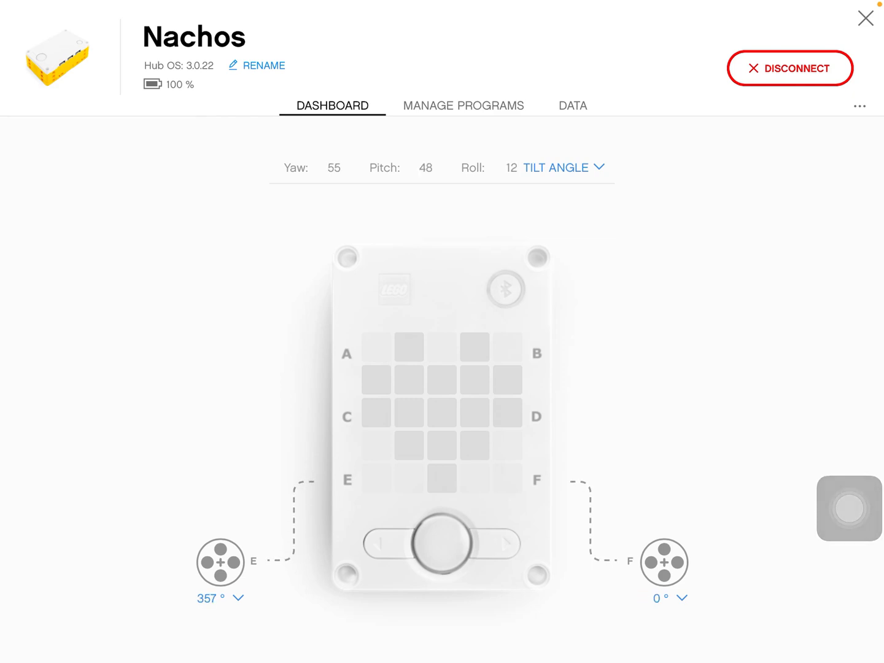
mouse_move(849, 509)
left_mouse_down()
mouse_move(473, 588)
mouse_move(561, 593)
mouse_move(658, 549)
mouse_move(302, 215)
mouse_move(455, 250)
mouse_move(489, 270)
mouse_move(730, 301)
mouse_move(757, 316)
left_mouse_up()
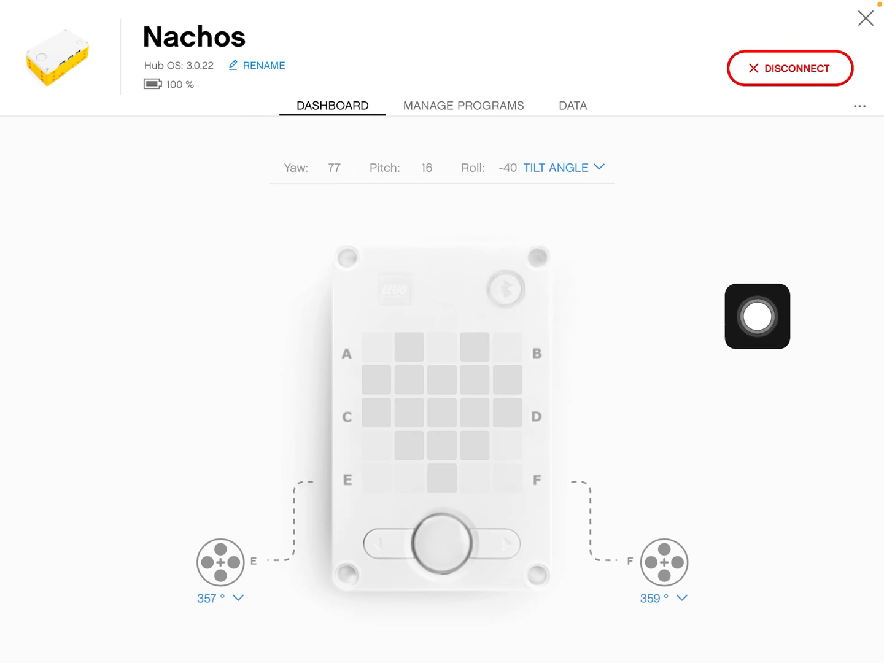
mouse_move(849, 317)
left_mouse_down()
mouse_move(642, 221)
mouse_move(401, 202)
mouse_move(513, 229)
left_mouse_up()
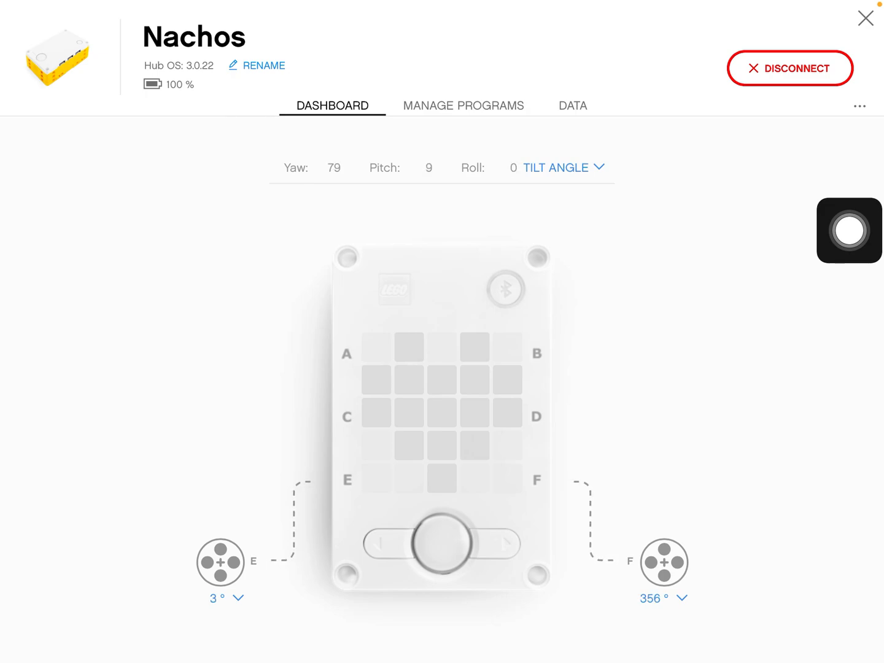
left_click_drag(849, 230, 488, 234)
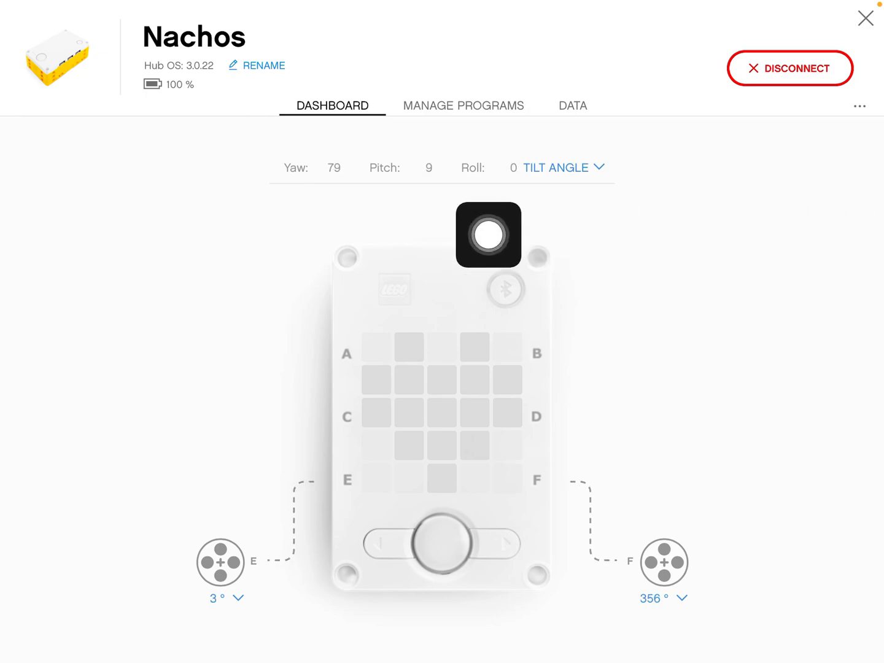
Step: Check the hub's stored programs and data, close the dashboard, and show the E+F movement-motor ports
left_click(463, 105)
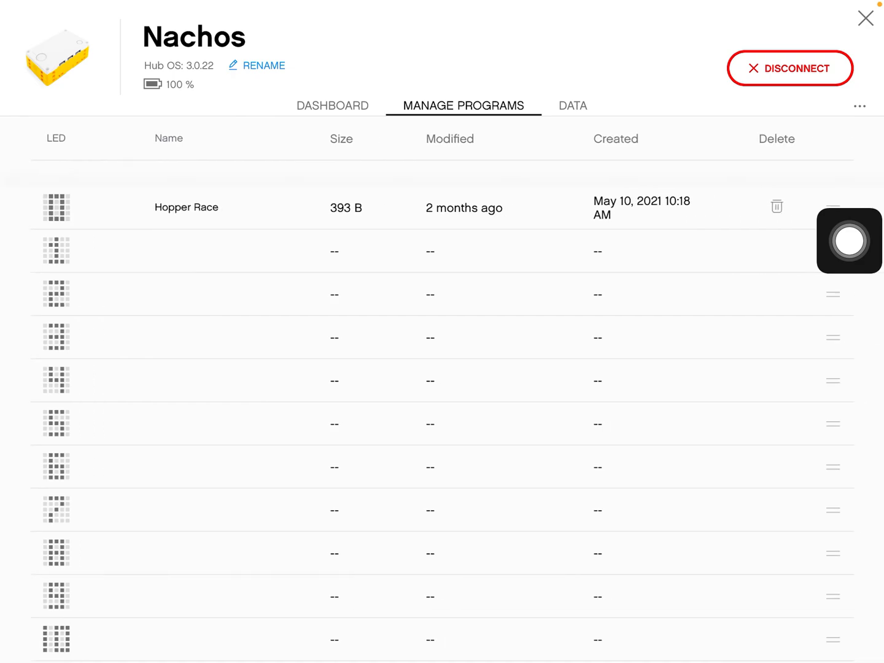
left_click(572, 104)
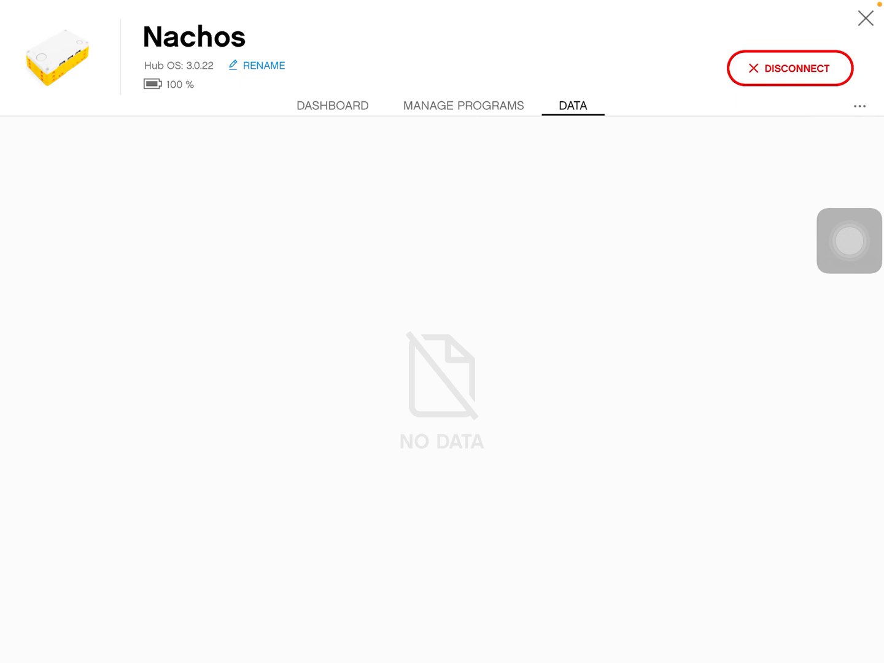
left_click(332, 105)
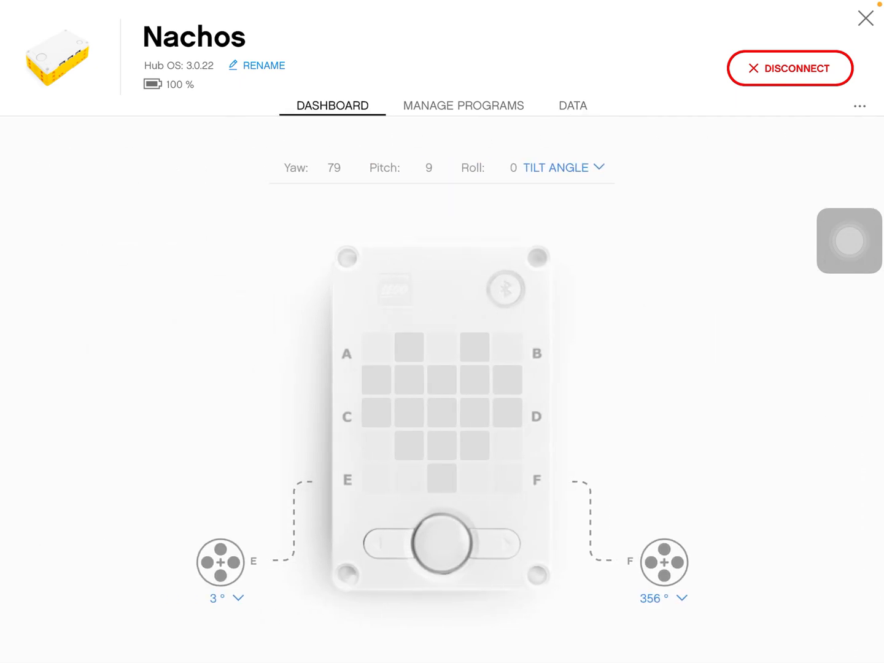
left_click(865, 17)
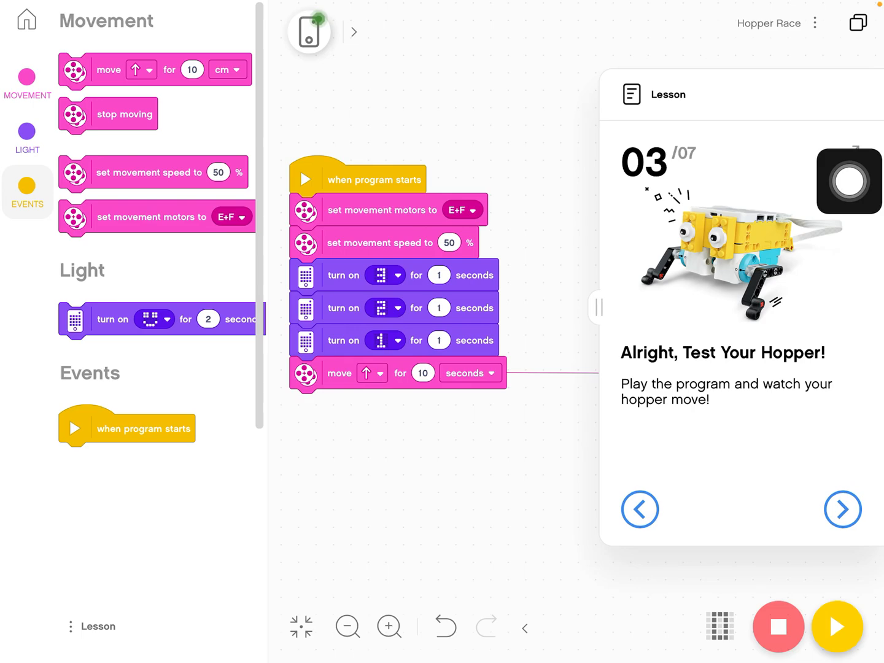
left_click(462, 210)
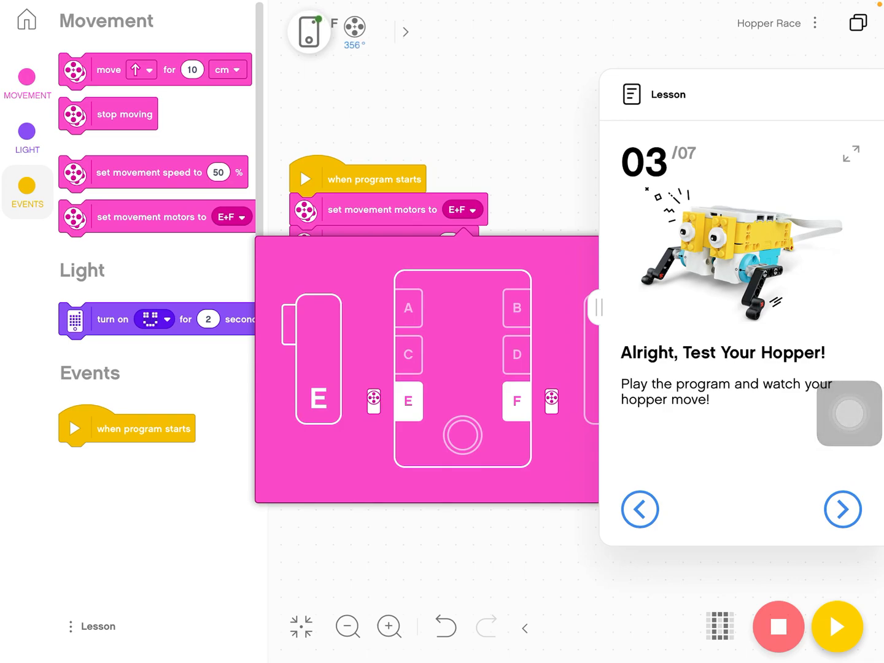
Step: Leave the motors on E+F and begin editing the first light's 1-second duration
left_click(680, 352)
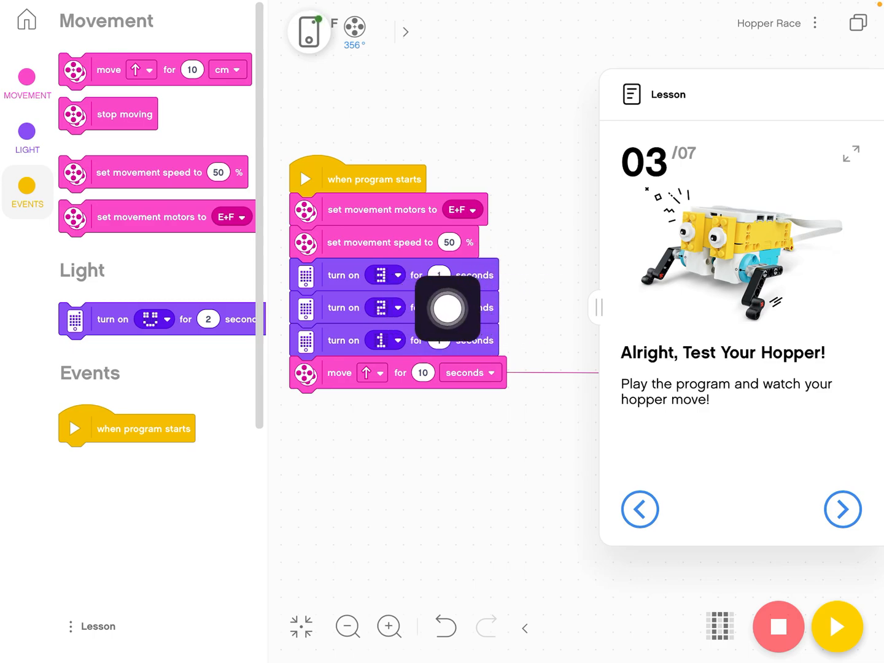
left_click(439, 275)
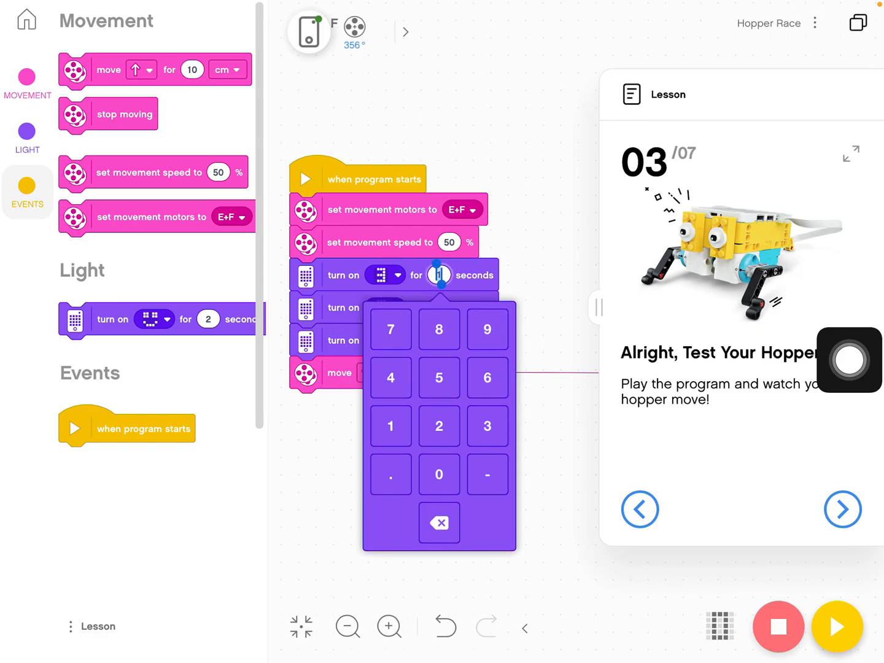
type("0")
left_click(850, 360)
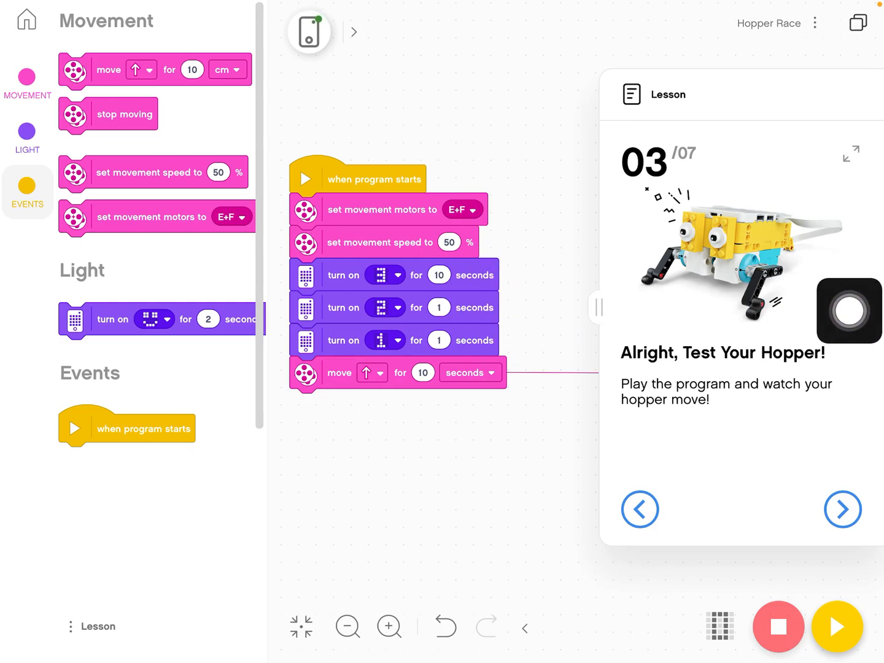
left_click(439, 275)
left_click(393, 424)
left_click(552, 483)
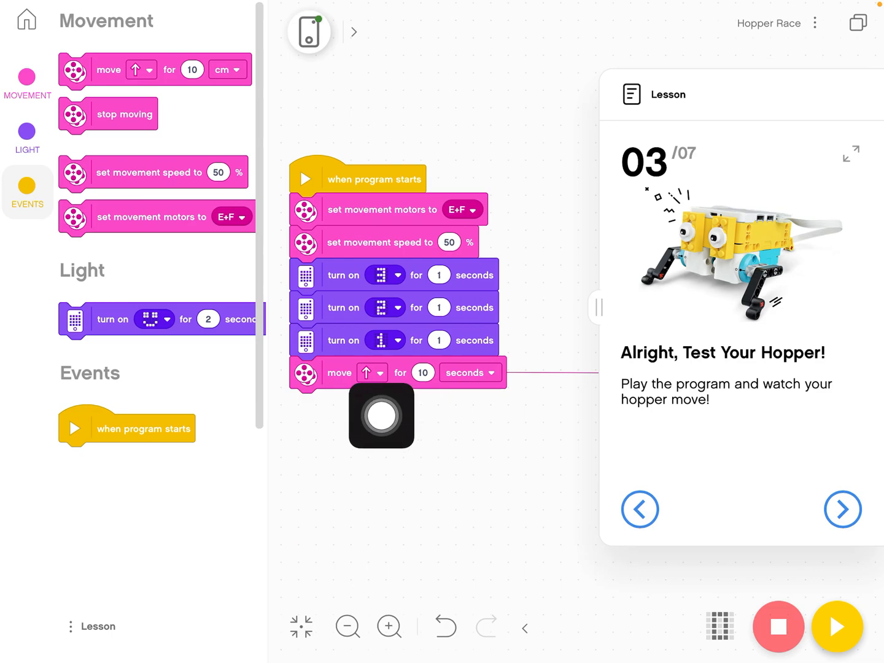
left_click(372, 372)
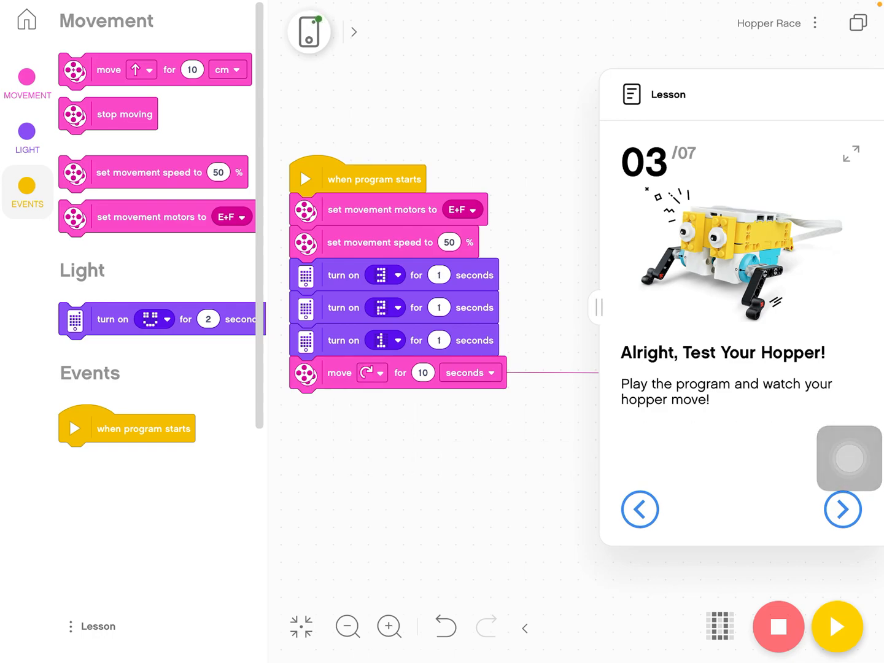
left_click(372, 373)
left_click(358, 416)
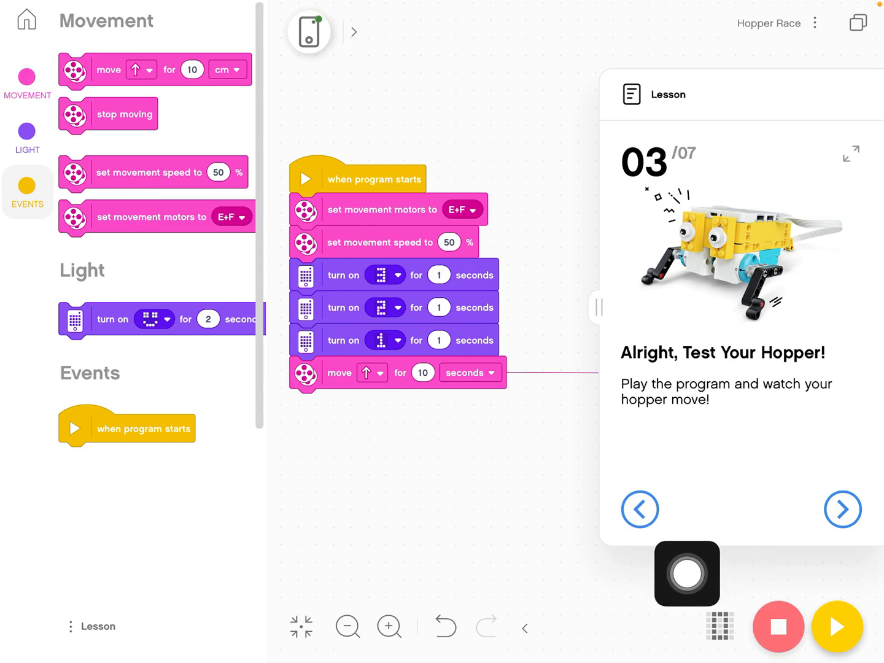
left_click(837, 626)
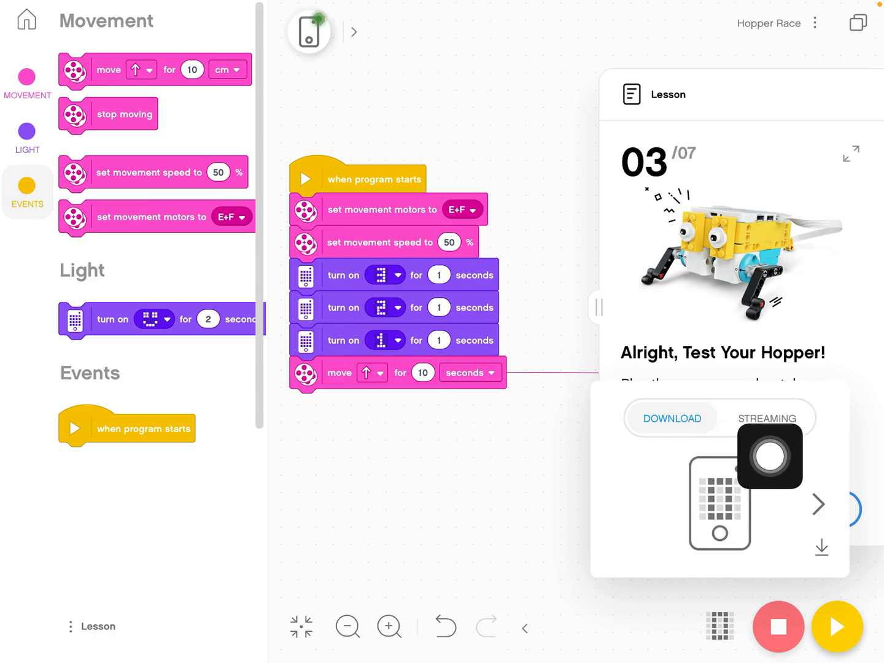
left_click(849, 449)
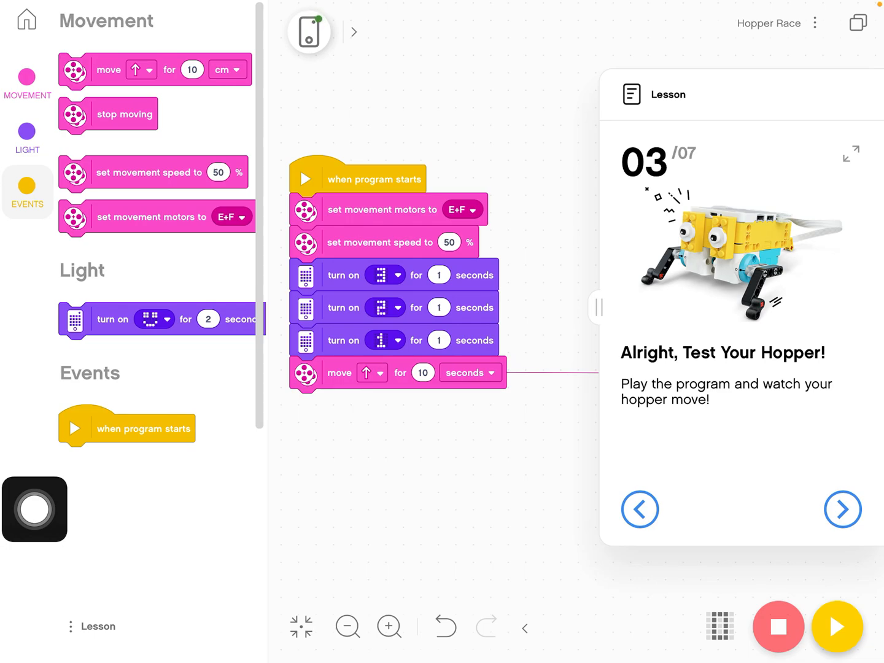
left_click(598, 306)
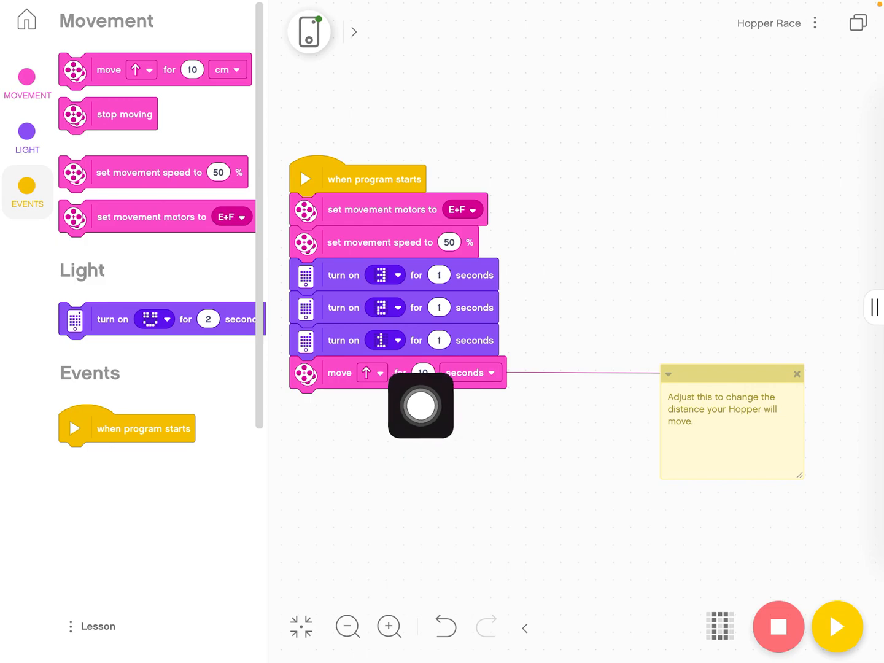
Step: Experiment with detaching and reattaching the move block and countdown blocks on the canvas
left_click_drag(339, 372, 467, 452)
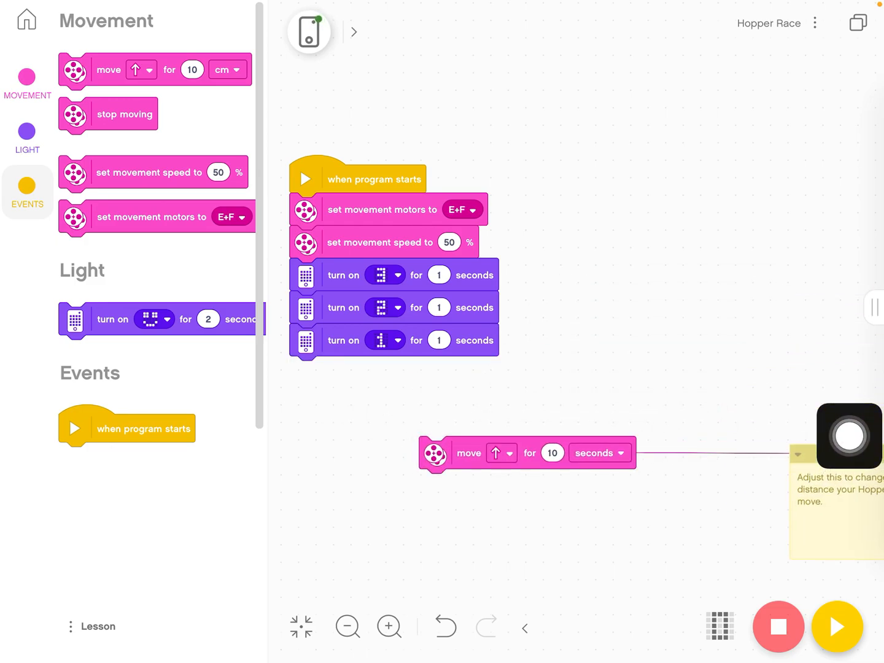
left_click_drag(343, 275, 346, 276)
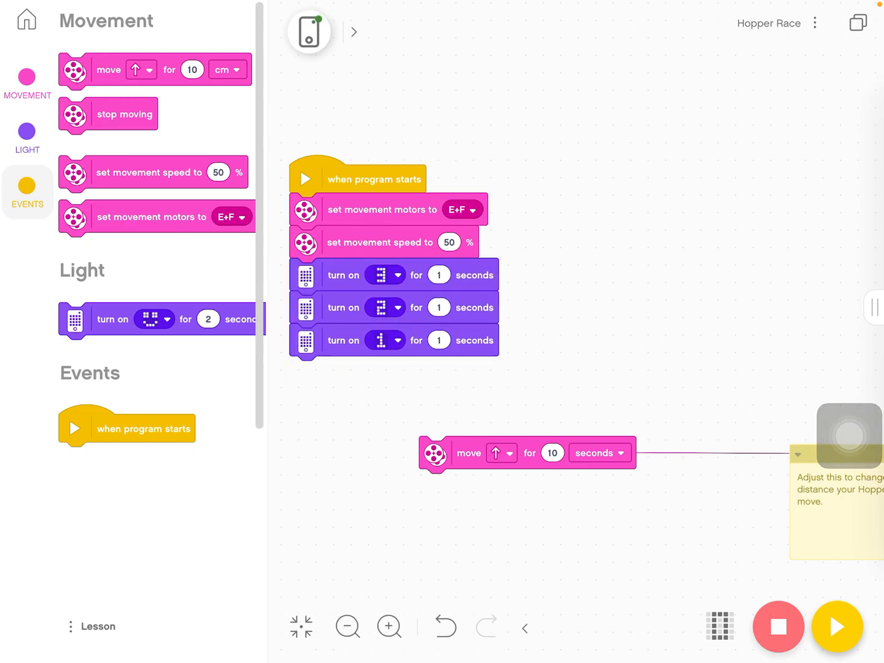
left_click_drag(470, 453, 341, 376)
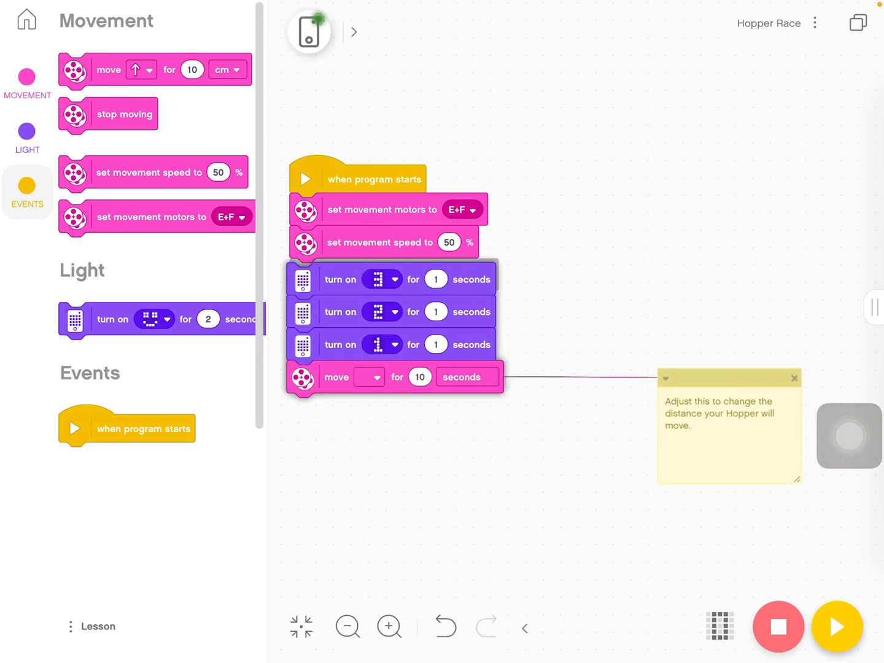
left_click_drag(341, 279, 461, 333)
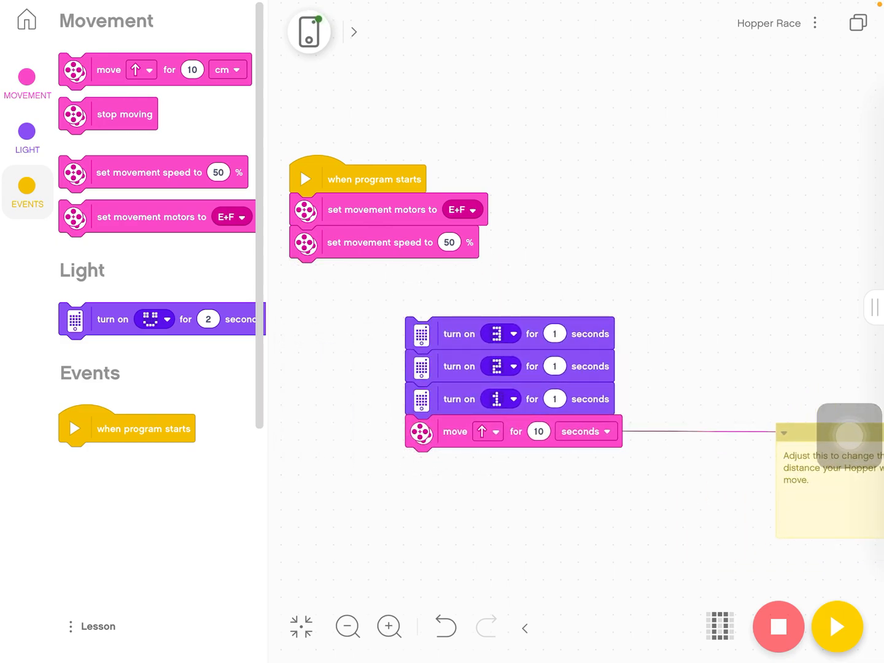
mouse_move(456, 433)
left_mouse_down()
mouse_move(388, 497)
mouse_move(340, 274)
left_mouse_up()
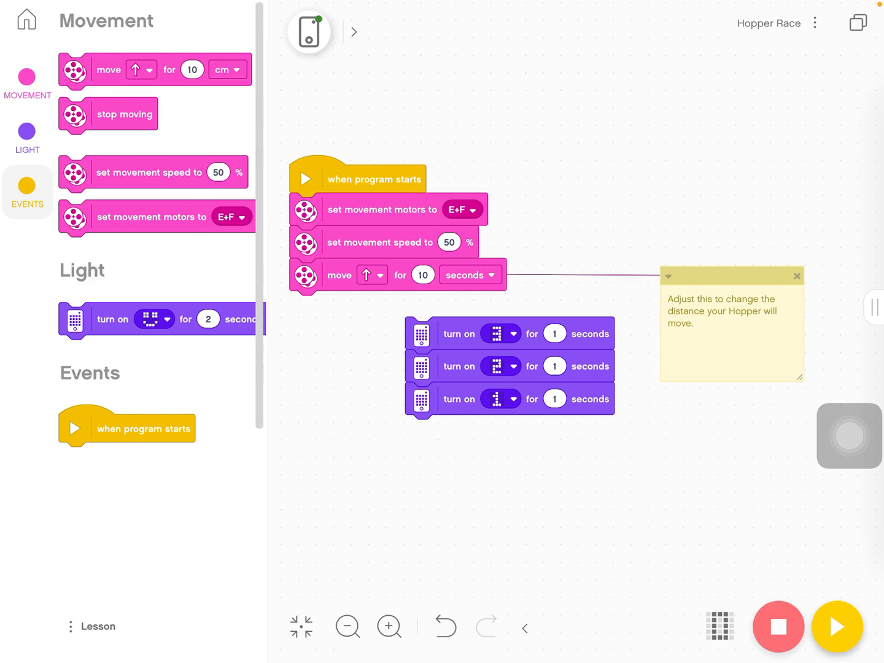
Step: Delete the three countdown blocks, undo it, and restore them above the move block
left_click_drag(456, 334, 156, 237)
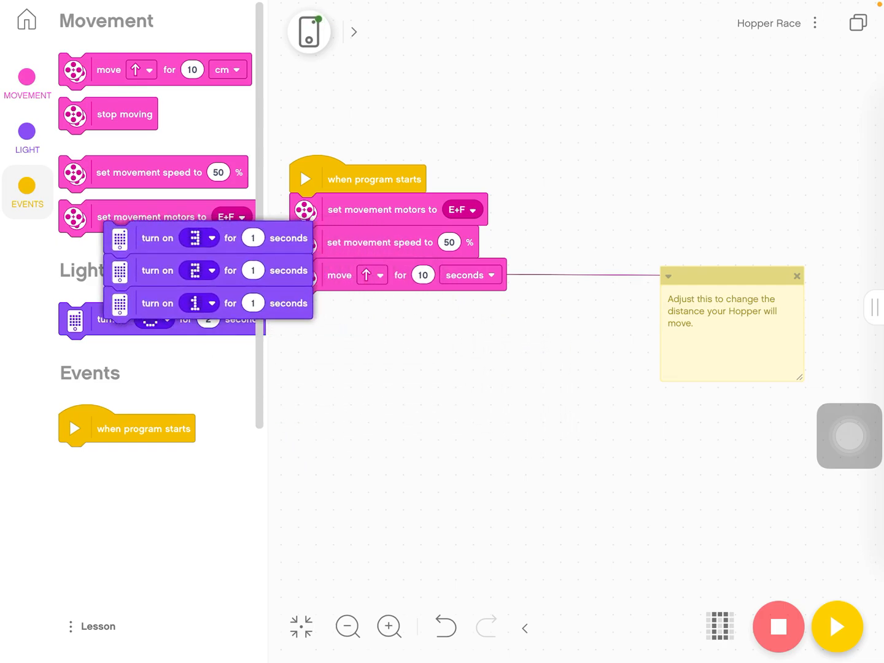
left_click_drag(155, 238, 104, 277)
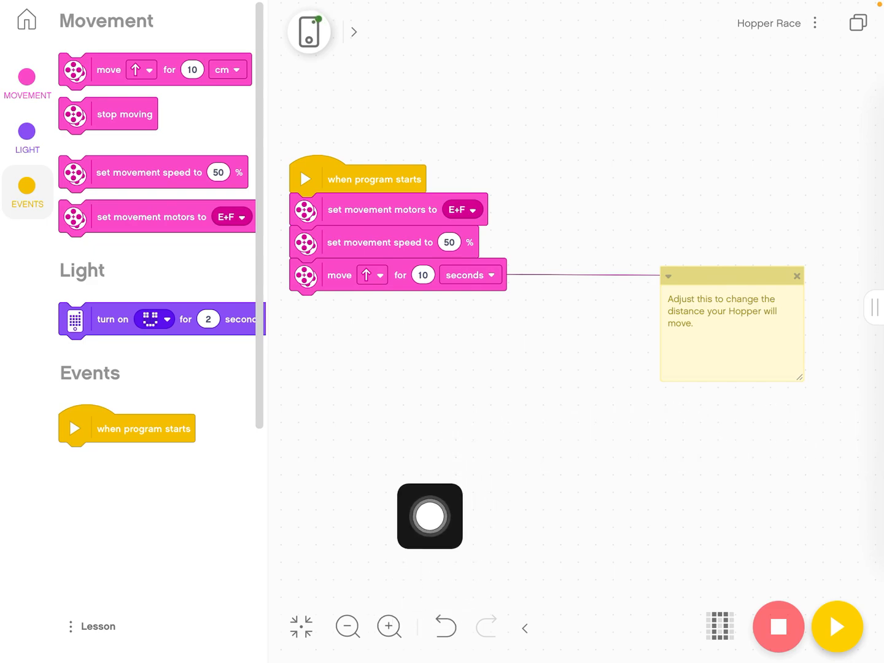
left_click(445, 627)
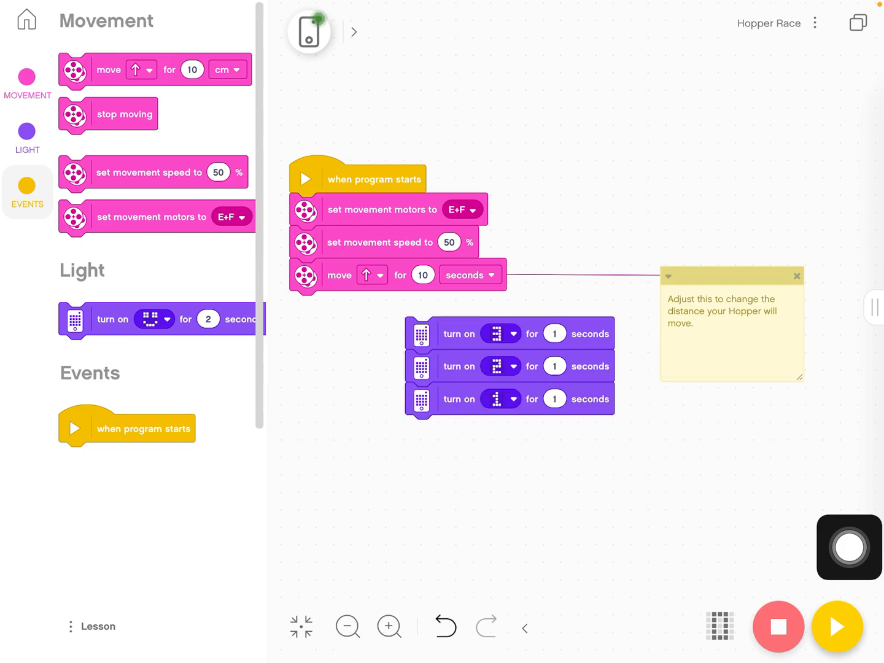
left_click_drag(338, 275, 334, 279)
left_click_drag(449, 334, 331, 276)
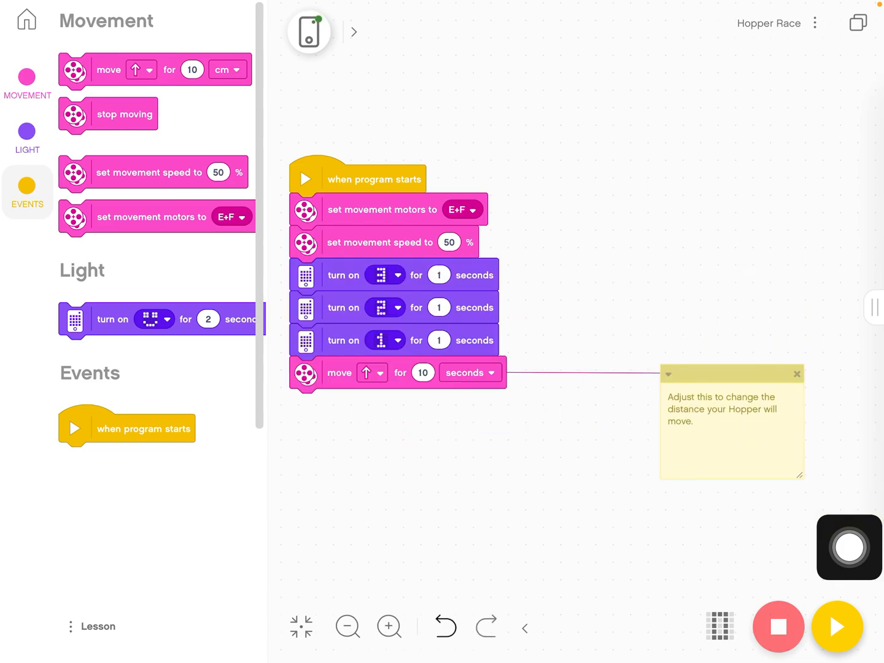
Step: Collapse the Lesson panel and pan the whole program back into view, then reach the block-set choice
left_click_drag(846, 545, 35, 526)
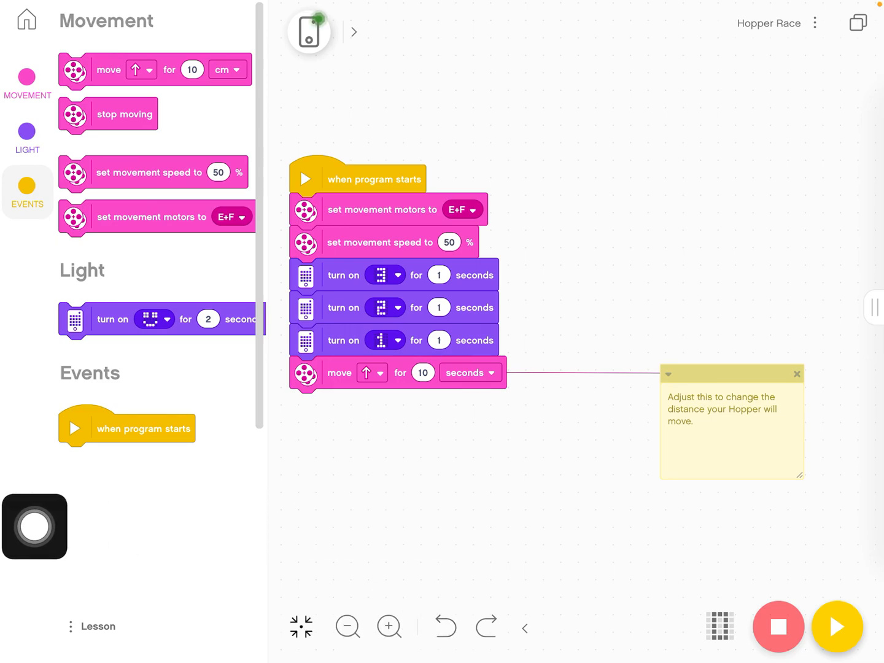
left_click_drag(586, 483, 394, 317)
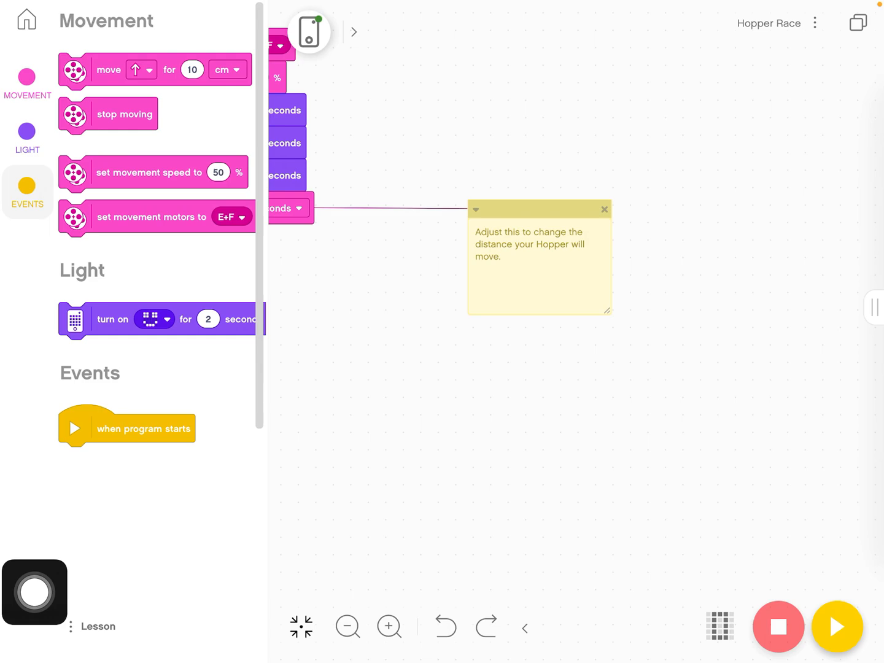
left_click_drag(483, 345, 594, 538)
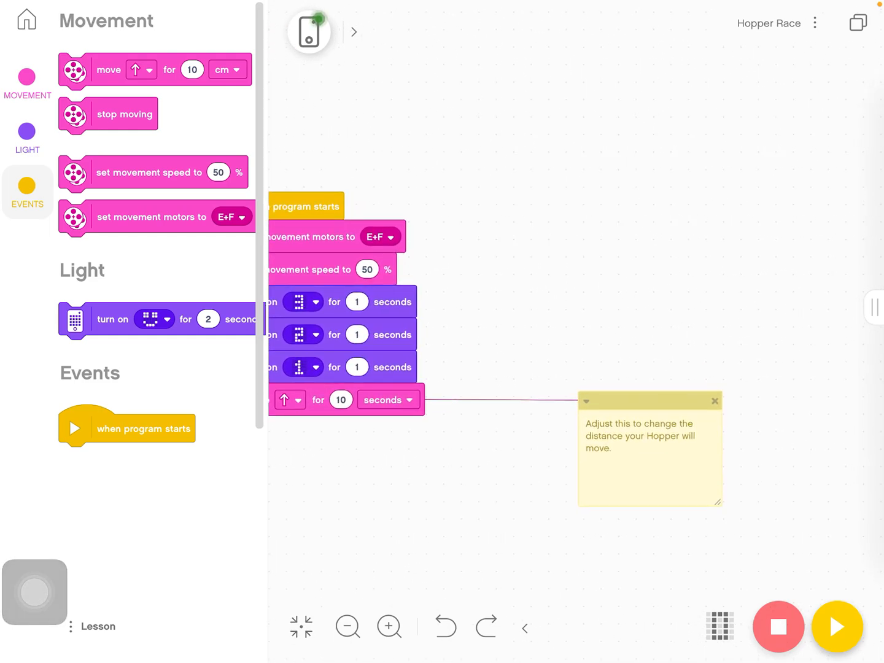
left_click_drag(483, 483, 597, 415)
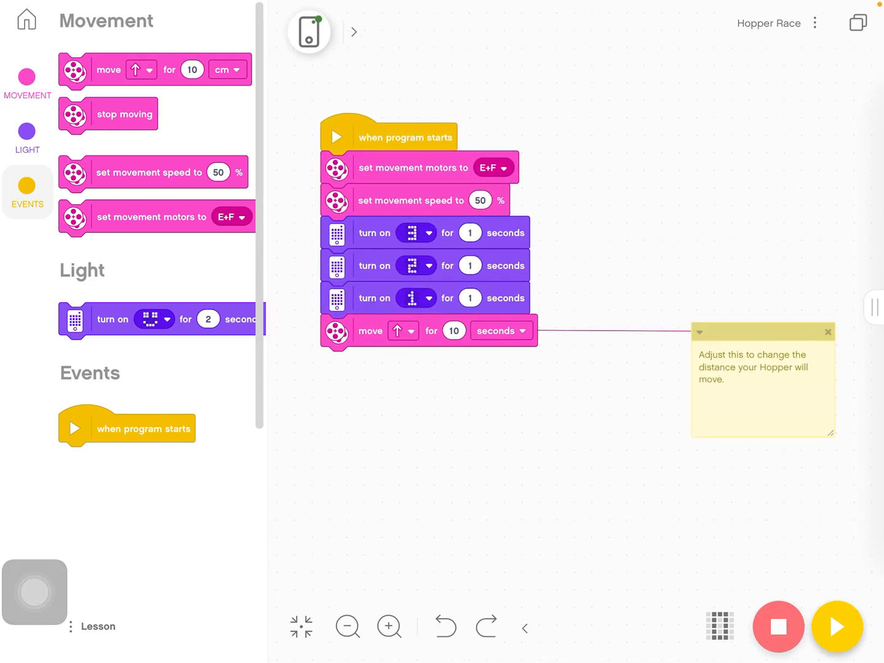
left_click(93, 626)
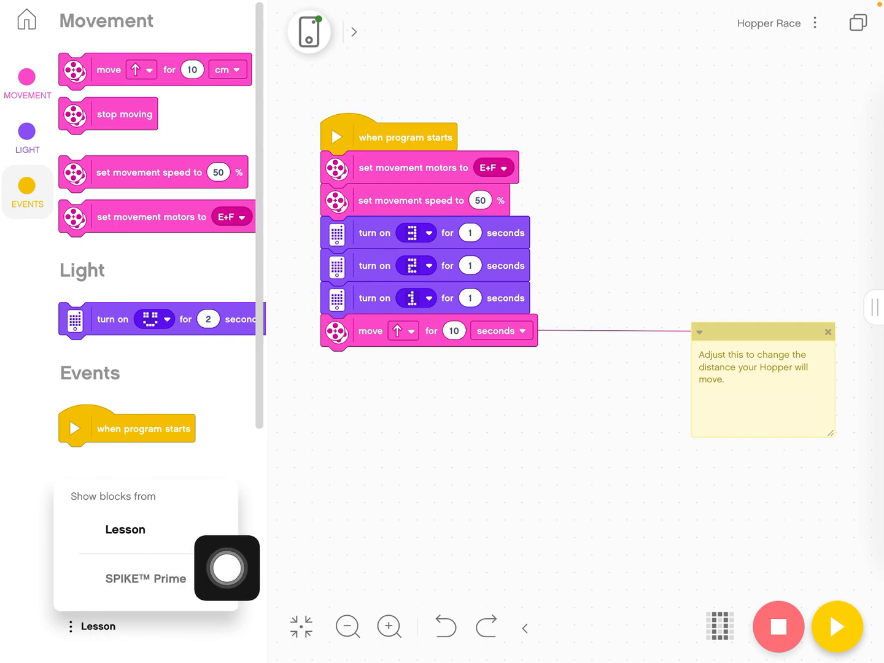
left_click(144, 579)
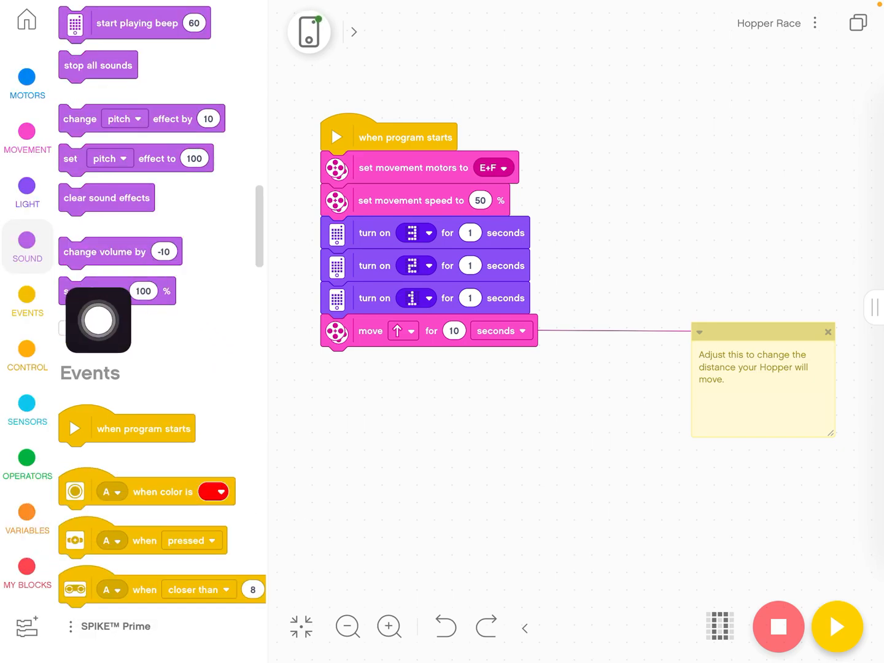
scroll(159, 311, "up", 4)
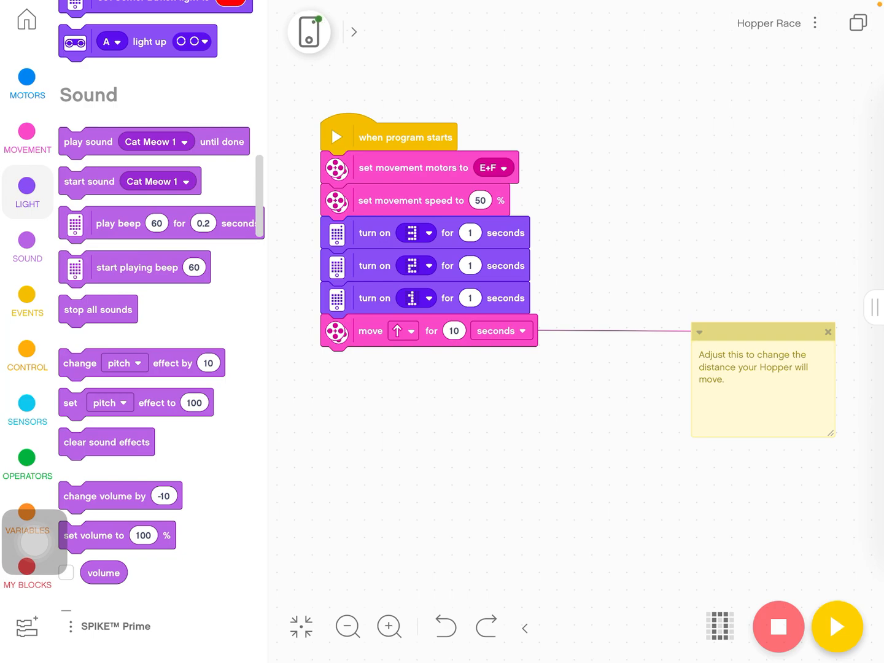
left_click(27, 245)
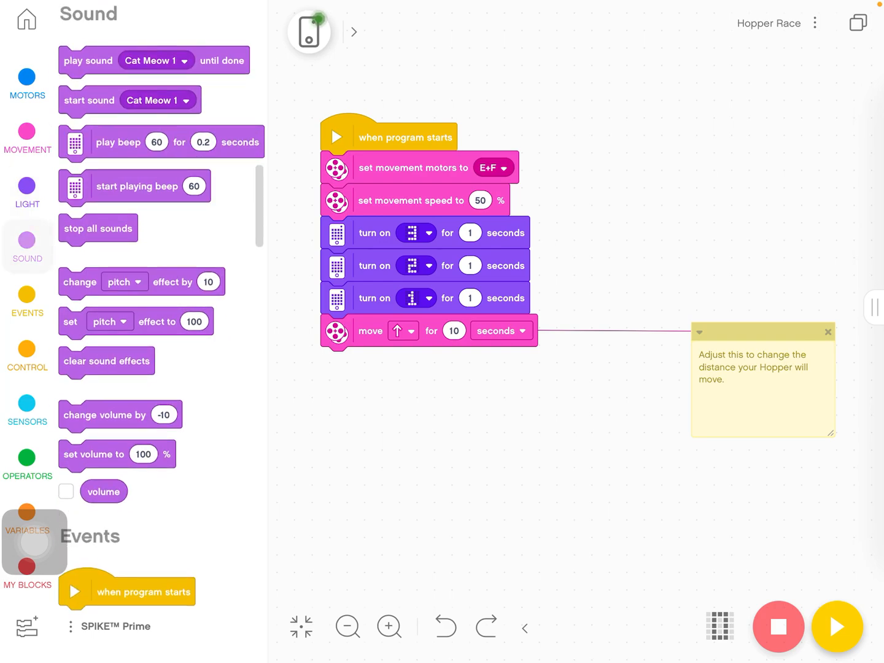
left_click(27, 186)
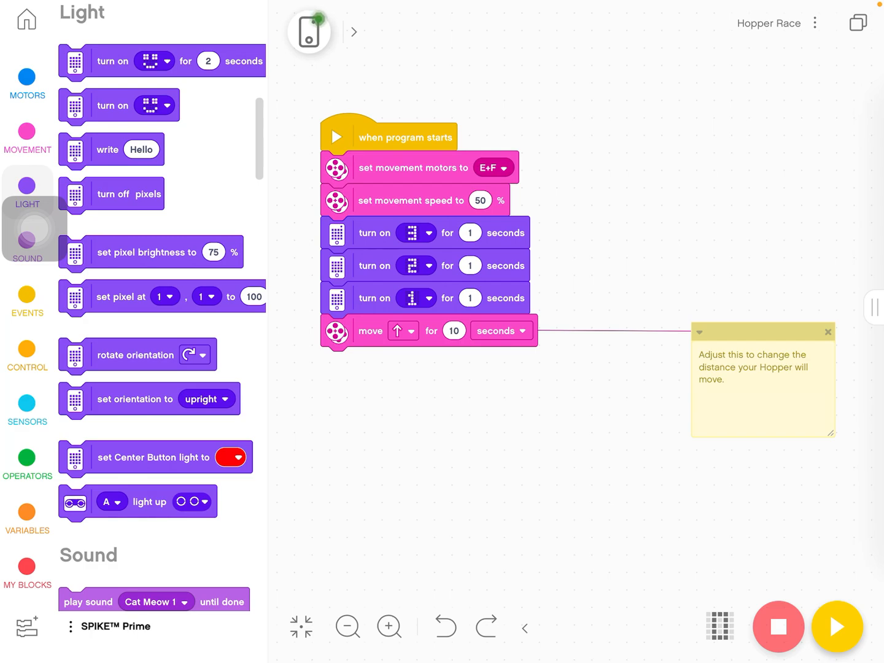
left_click(108, 626)
left_click(124, 528)
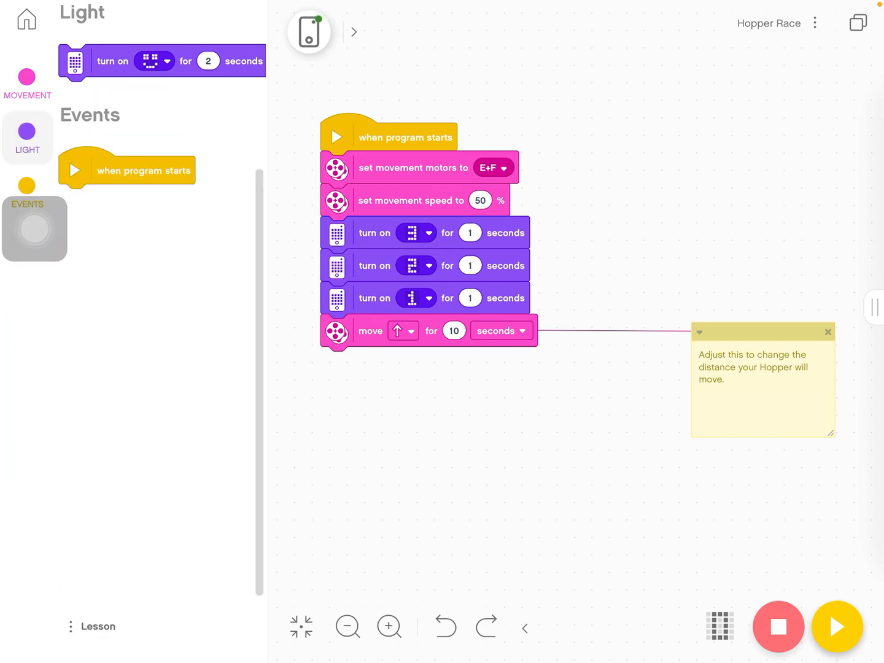
left_click_drag(792, 614, 849, 485)
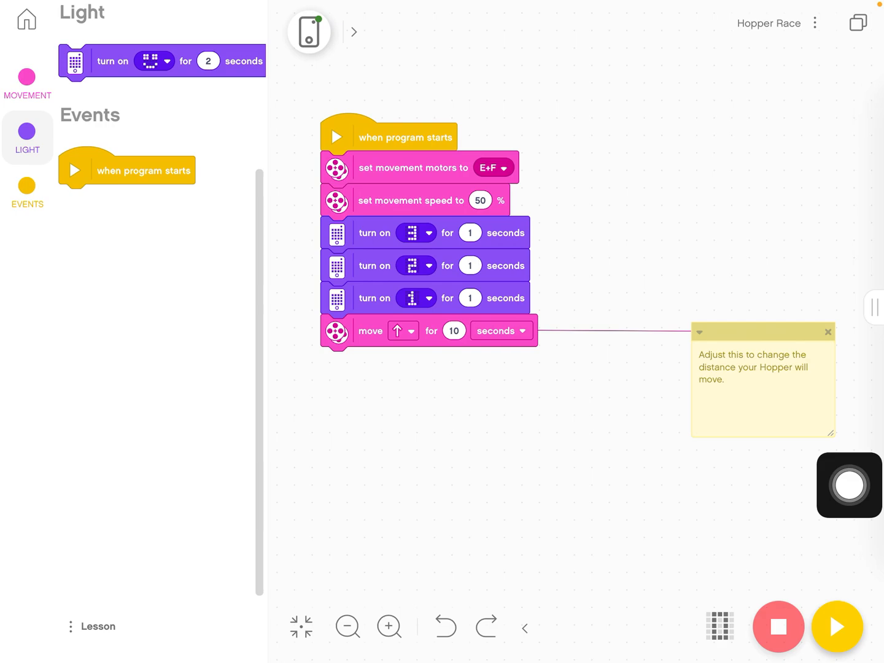